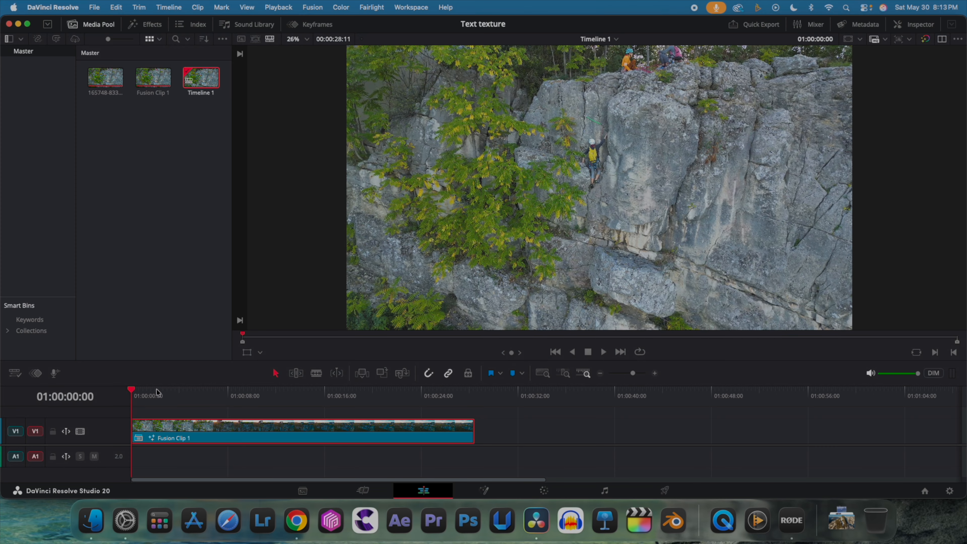
# Open Fusion Clip 1 on the Fusion page at timecode 01:00:08:09.
pyautogui.moveTo(131, 390); pyautogui.dragTo(233, 395)
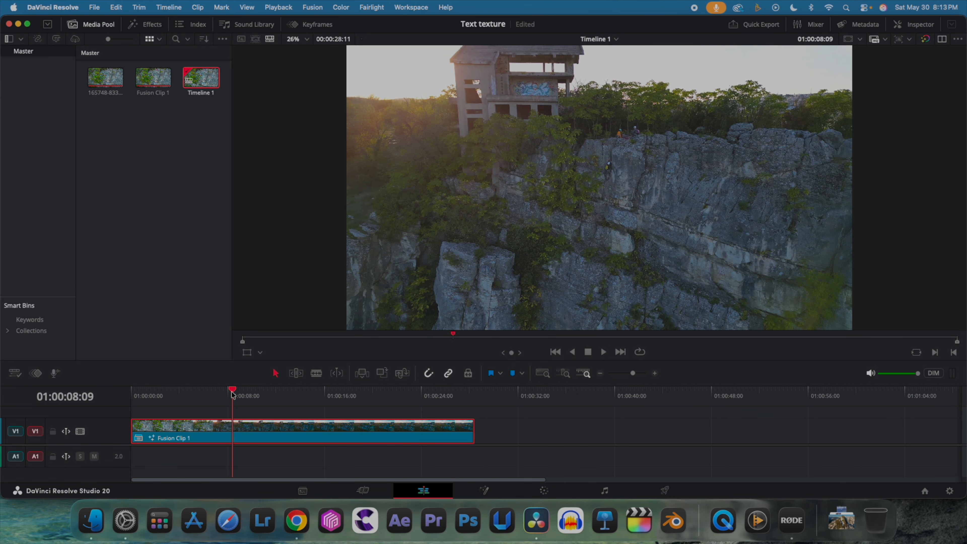
pyautogui.click(487, 492)
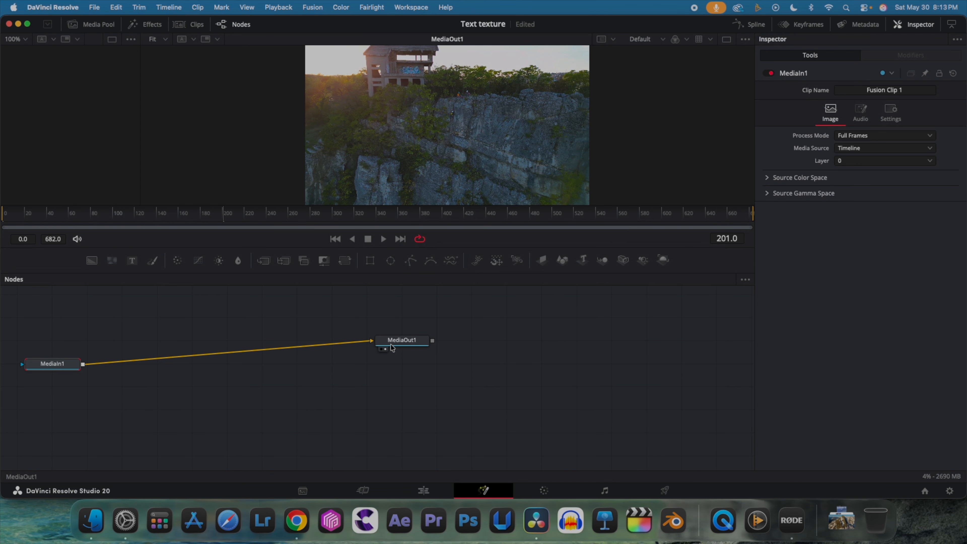
# Enlarge the viewer area and line up the MediaIn1 and MediaOut1 nodes in the shortened node graph.
pyautogui.moveTo(213, 278); pyautogui.dragTo(214, 375)
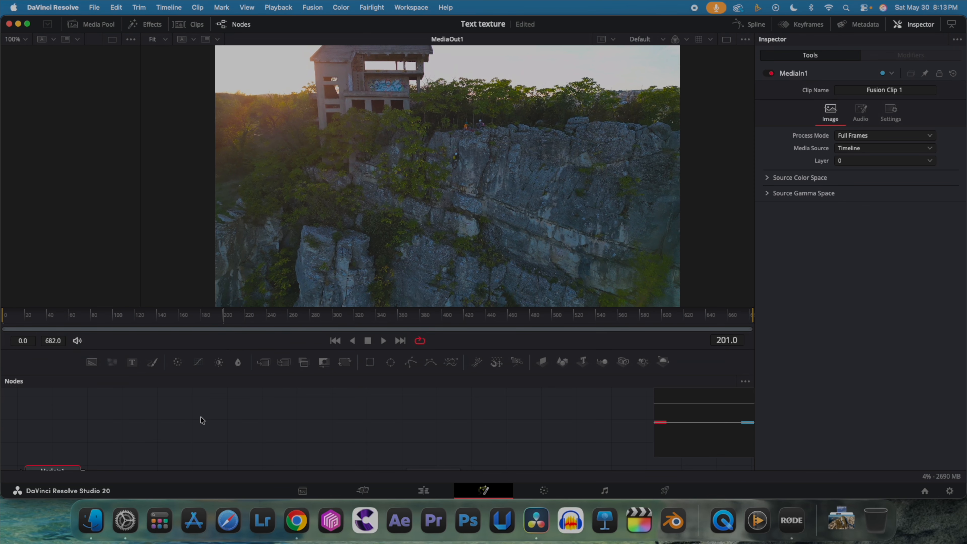
pyautogui.moveTo(52, 469); pyautogui.dragTo(55, 426)
pyautogui.moveTo(421, 470); pyautogui.dragTo(406, 429)
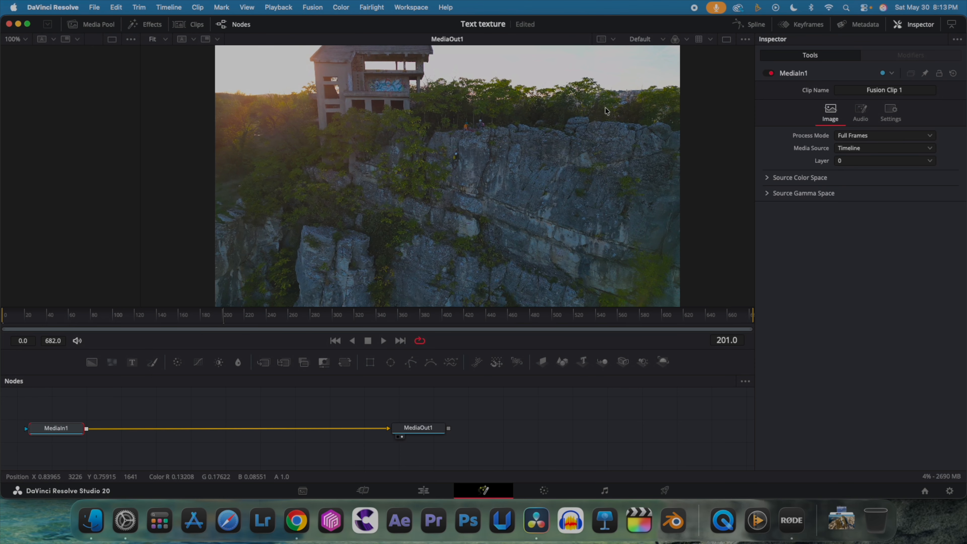
# Add a Surface Tracker node between MediaIn1 and MediaOut1.
pyautogui.hotkey('shift', 'space')
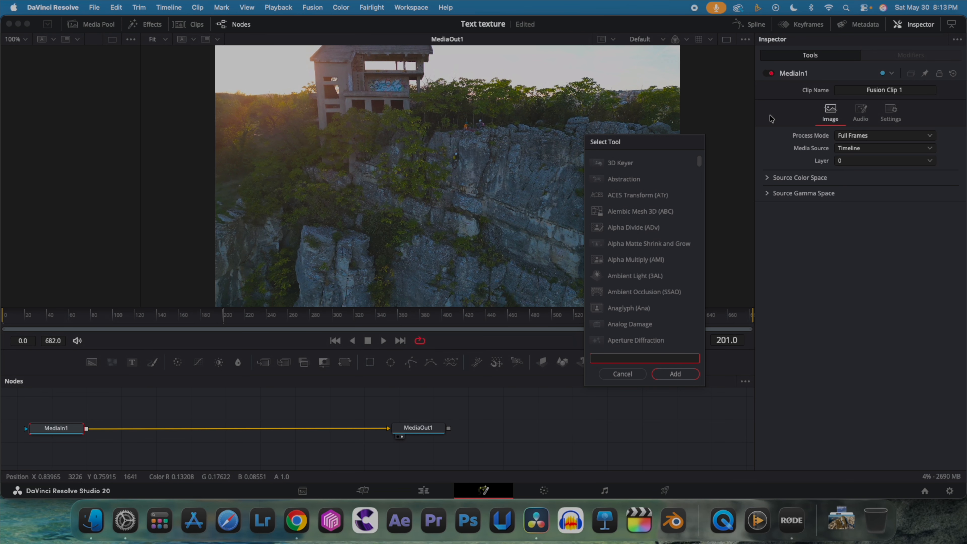
pyautogui.write('sur')
pyautogui.click(640, 163)
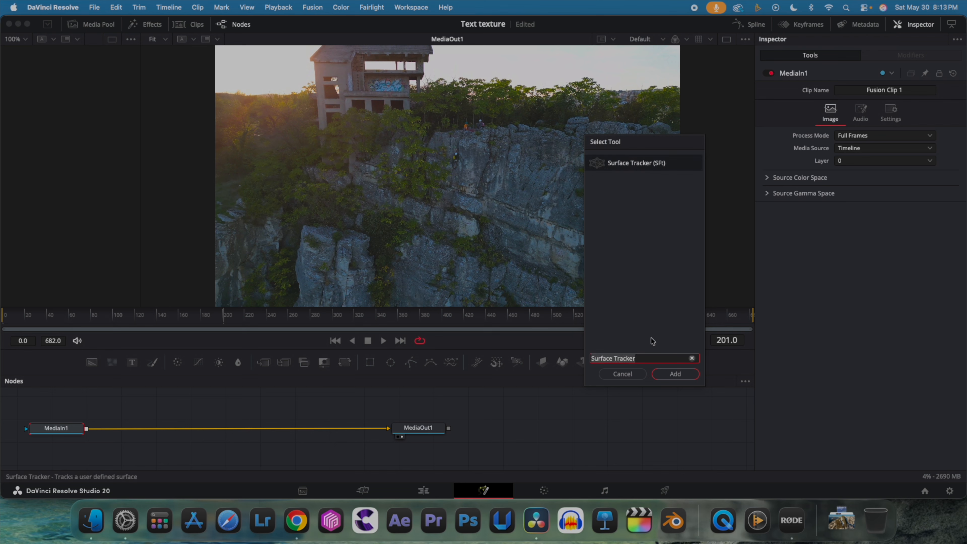
pyautogui.click(675, 374)
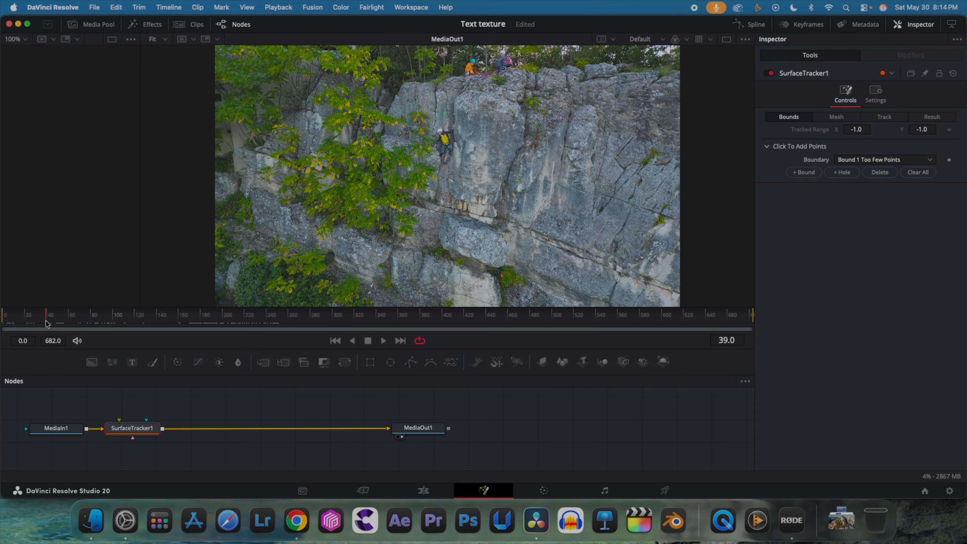
# At frame 316, outline the whole rock cliff face with a closed Surface Tracker boundary, following the cliff's top edge.
pyautogui.moveTo(78, 324); pyautogui.dragTo(393, 329)
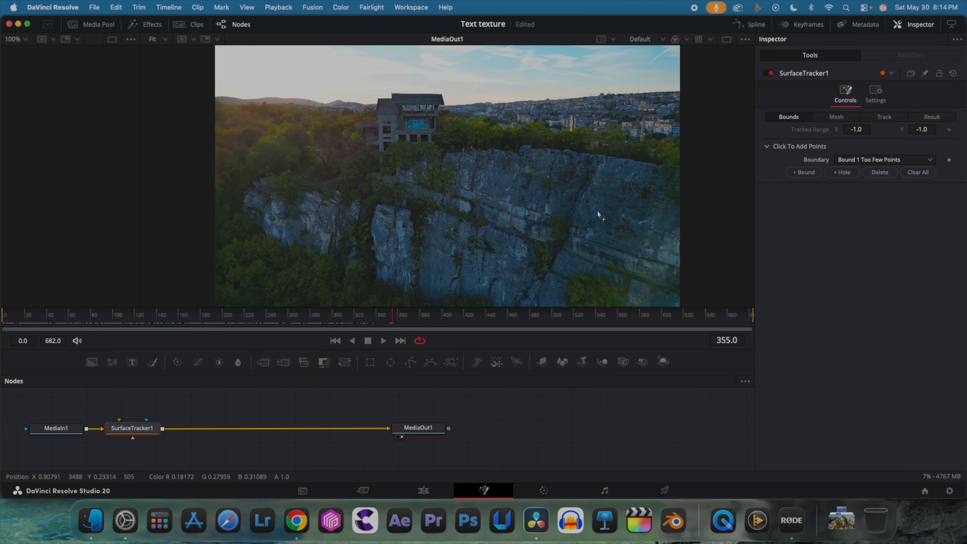
pyautogui.click(309, 319)
pyautogui.moveTo(309, 319); pyautogui.dragTo(21, 320)
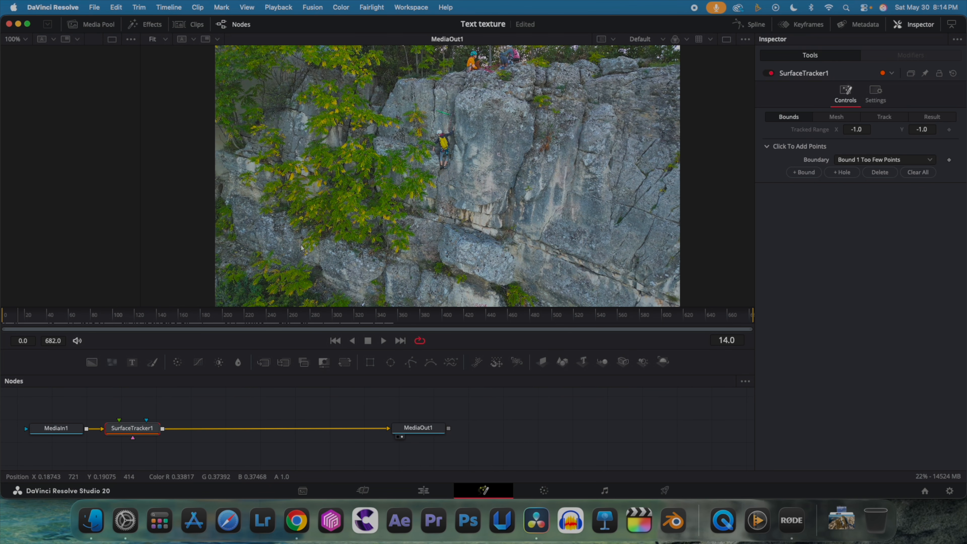
pyautogui.moveTo(19, 319); pyautogui.dragTo(349, 326)
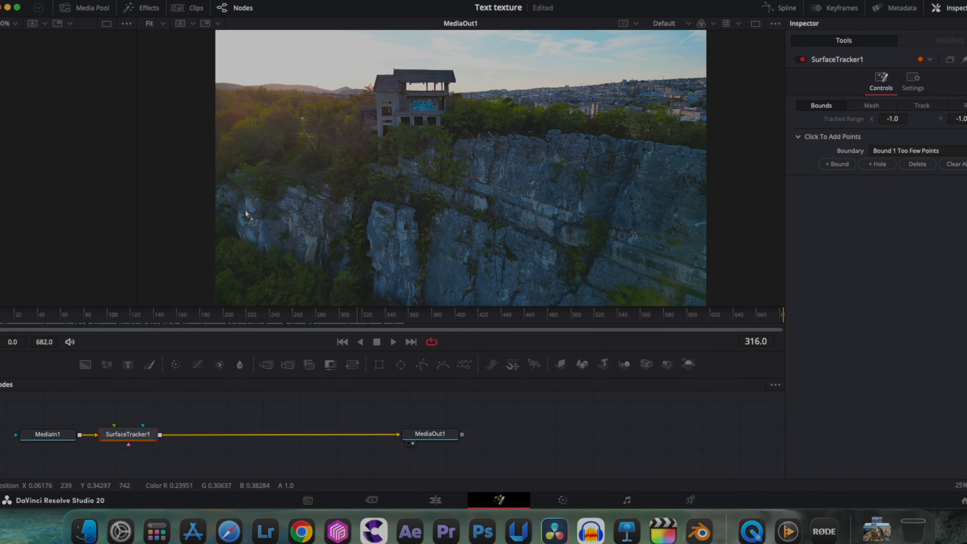
pyautogui.click(273, 189)
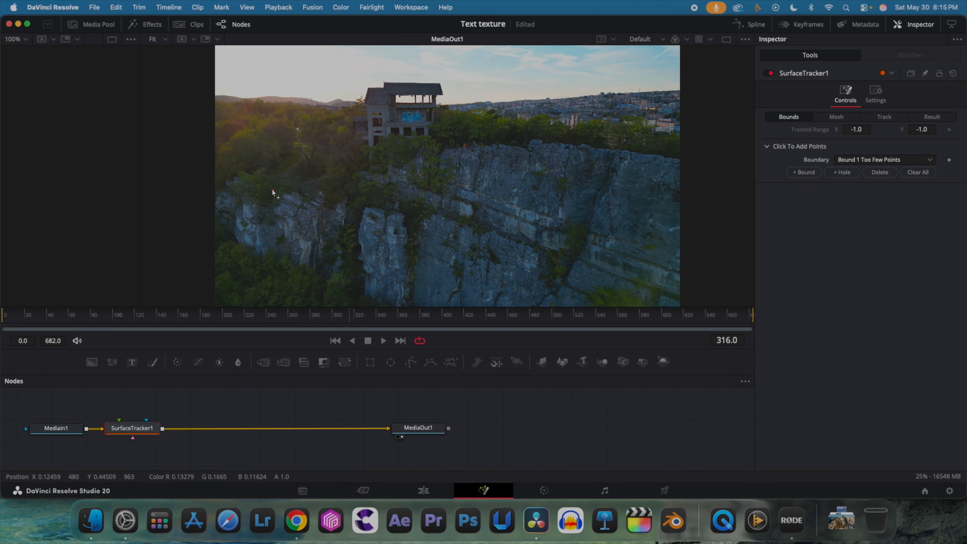
pyautogui.click(303, 196)
pyautogui.click(333, 187)
pyautogui.click(356, 165)
pyautogui.click(394, 161)
pyautogui.click(417, 150)
pyautogui.click(447, 150)
pyautogui.click(495, 152)
pyautogui.click(516, 147)
pyautogui.click(566, 151)
pyautogui.click(618, 154)
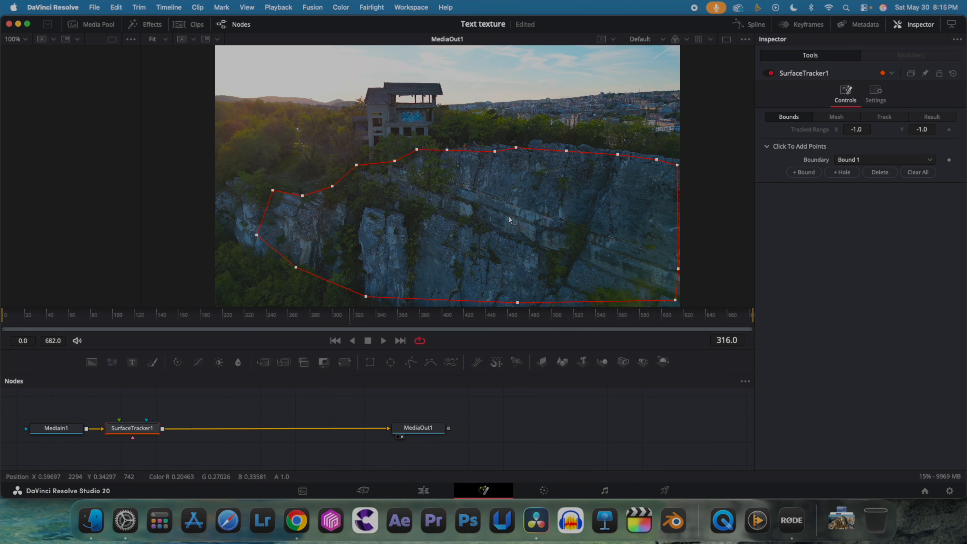
# Regenerate the tracker mesh with a Point Number Limit of 200 and a Minimum Point Spacing of 5.
pyautogui.click(842, 119)
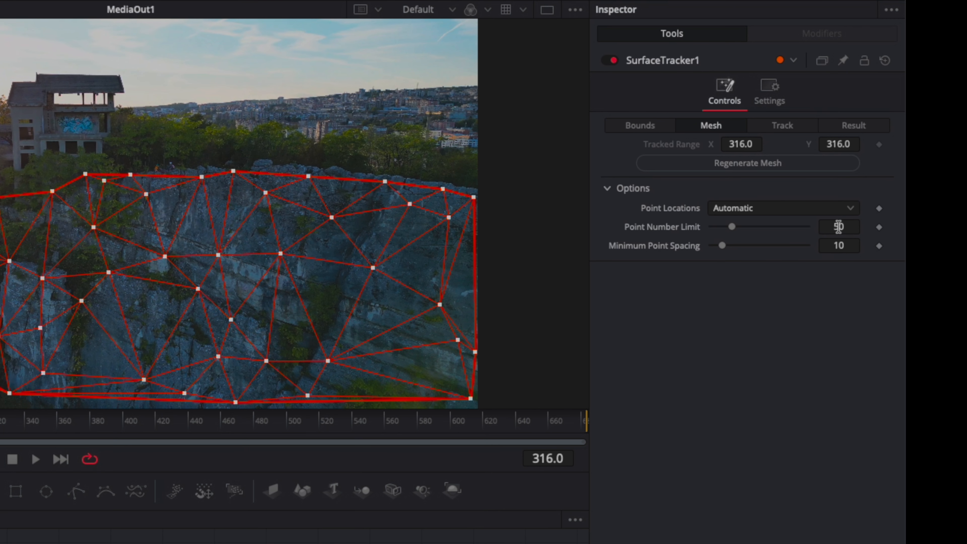
pyautogui.click(839, 227)
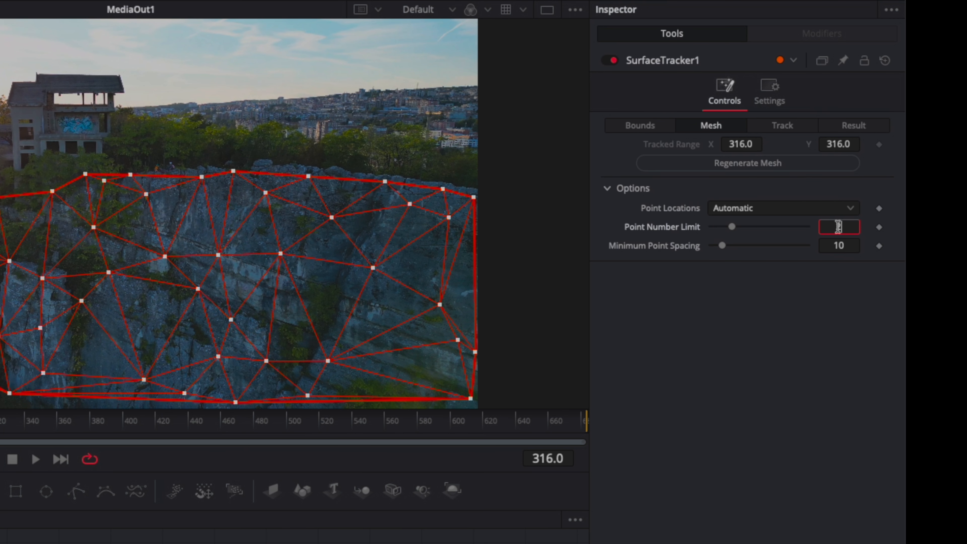
pyautogui.click(835, 245)
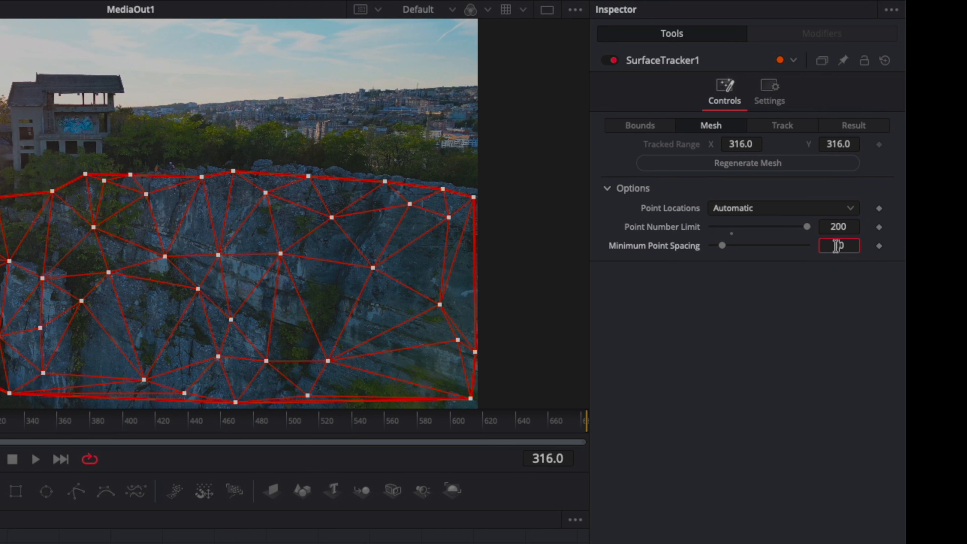
pyautogui.press('Tab')
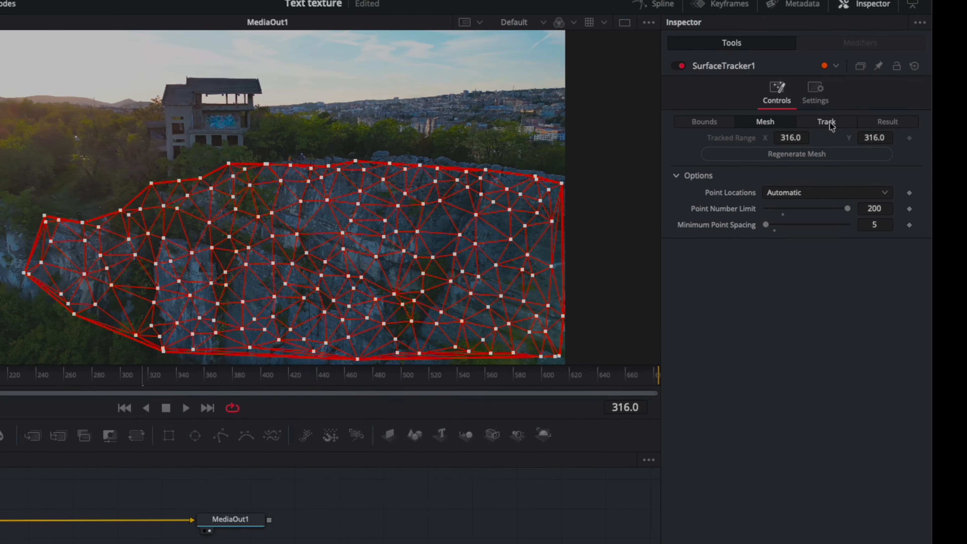
# Set the tracking quality to Better and track the cliff mesh in both directions from frame 316.
pyautogui.click(886, 119)
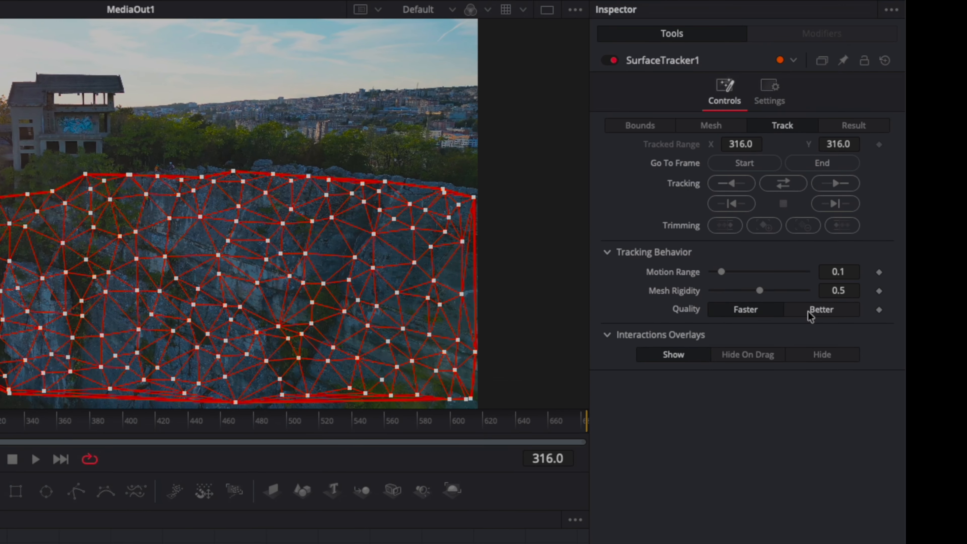
pyautogui.click(781, 184)
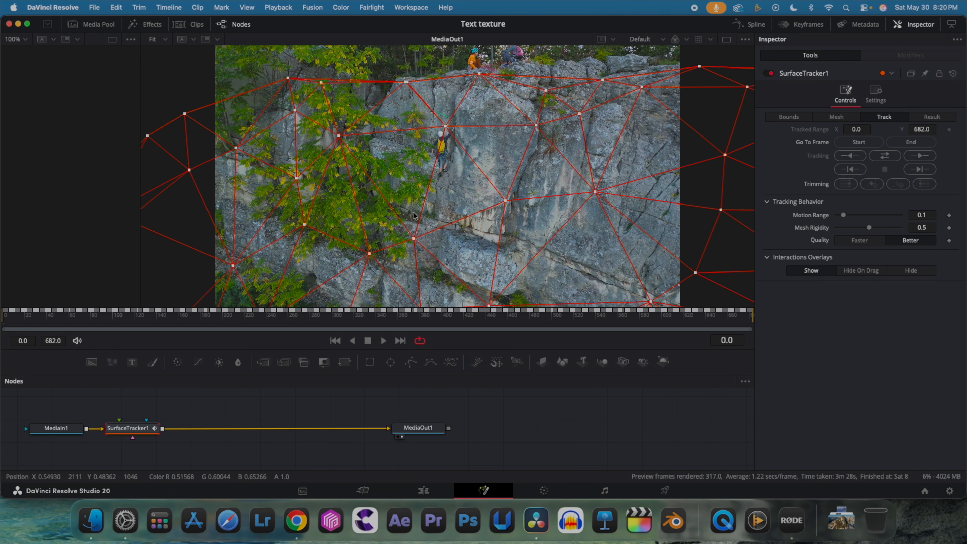
# Add an unconnected Text+ node above the Surface Tracker.
pyautogui.click(215, 407)
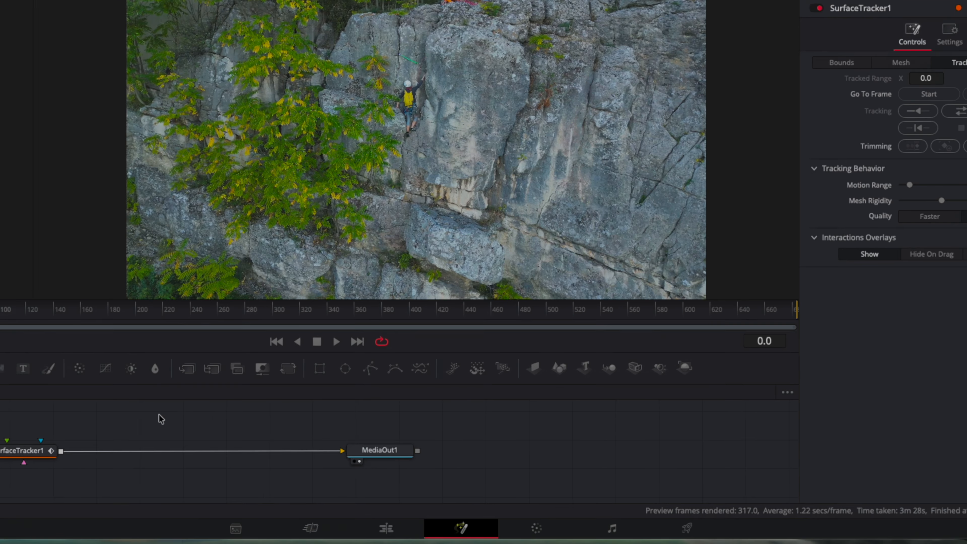
pyautogui.hotkey('shift', 'space')
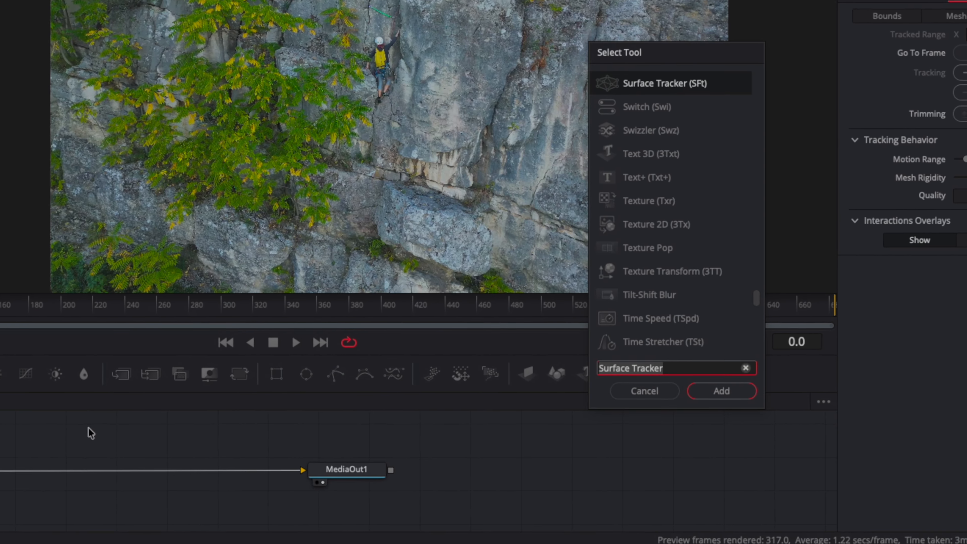
pyautogui.write('tex')
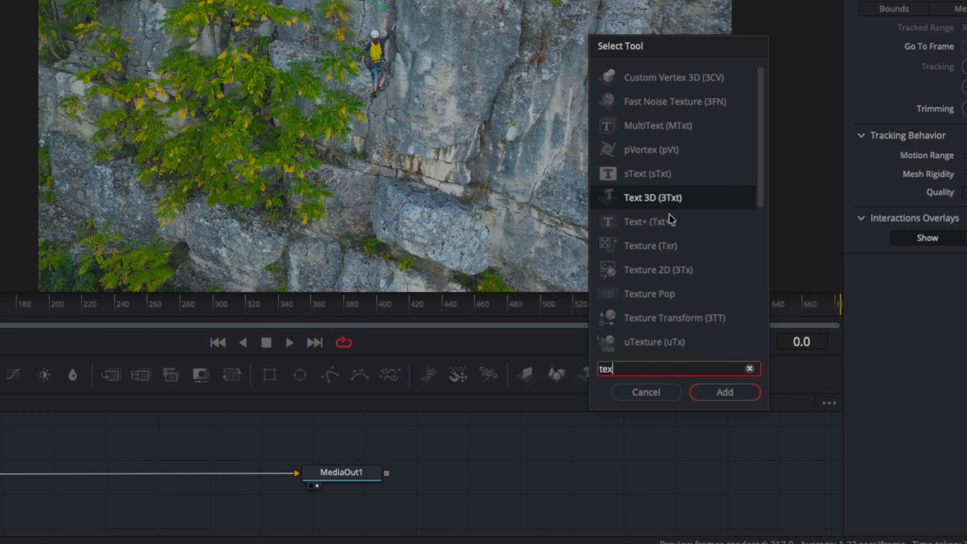
pyautogui.click(640, 227)
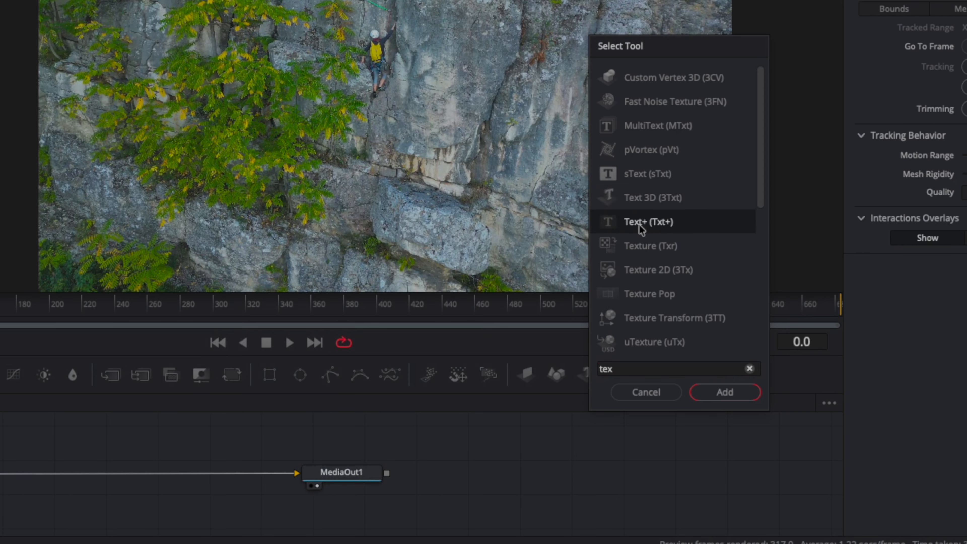
pyautogui.click(724, 392)
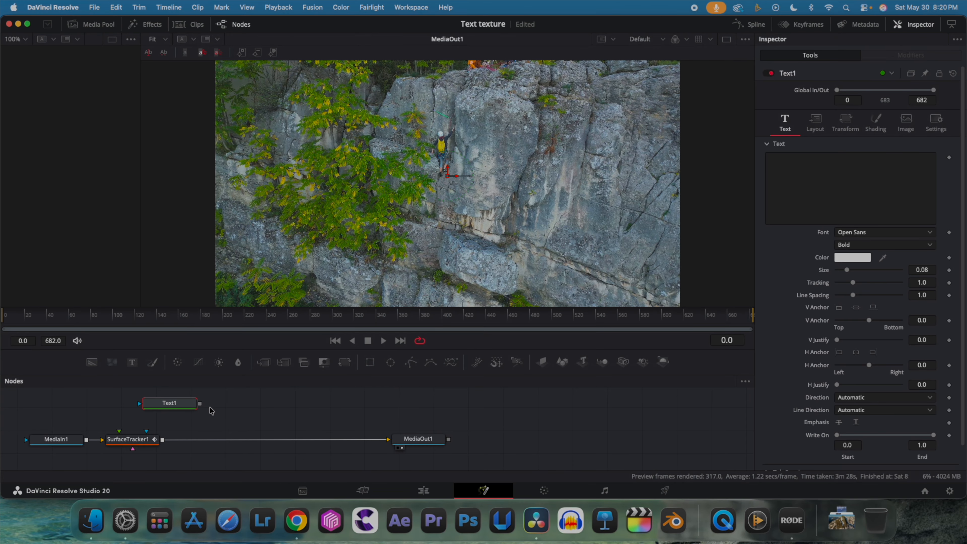
# Connect the Text1 output to the green input of SurfaceTracker1 and place the text node directly above it.
pyautogui.moveTo(199, 404); pyautogui.dragTo(127, 440)
pyautogui.moveTo(259, 387); pyautogui.dragTo(259, 387)
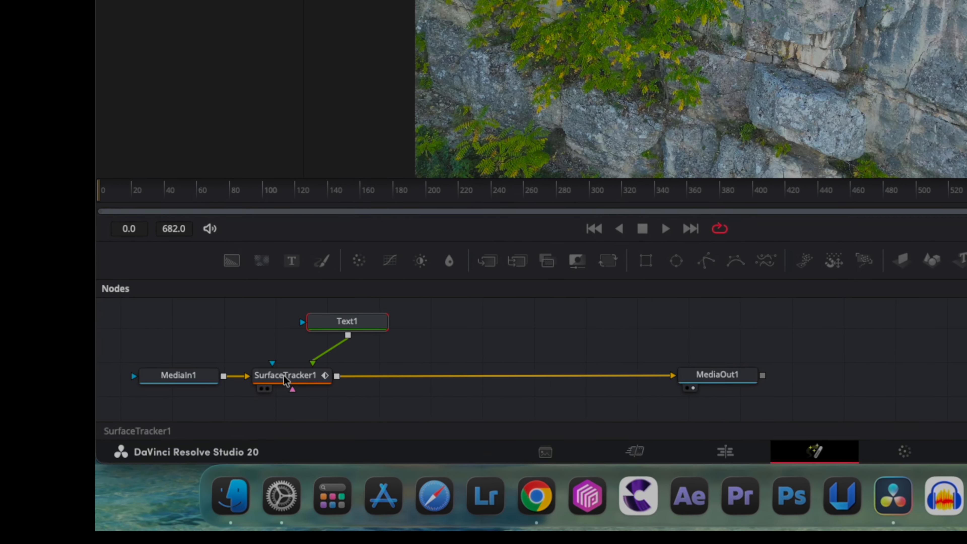
pyautogui.moveTo(321, 341); pyautogui.dragTo(286, 343)
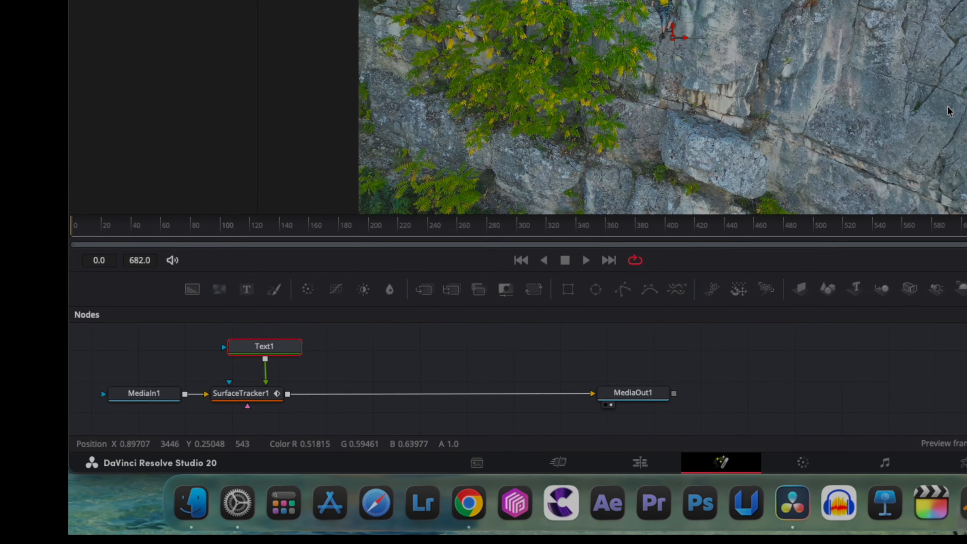
# Enter "The" and "Climber's" on two lines as the text of Text1.
pyautogui.click(886, 115)
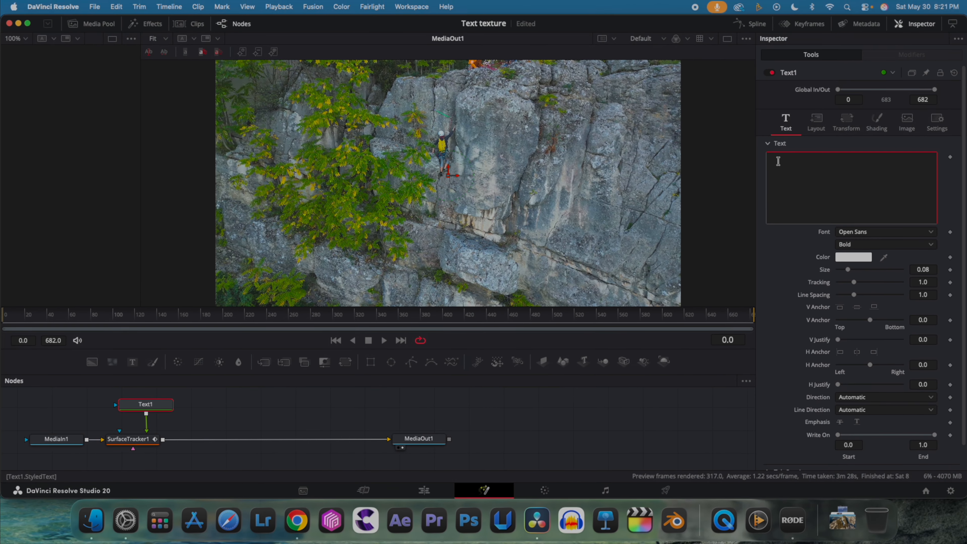
pyautogui.write('The')
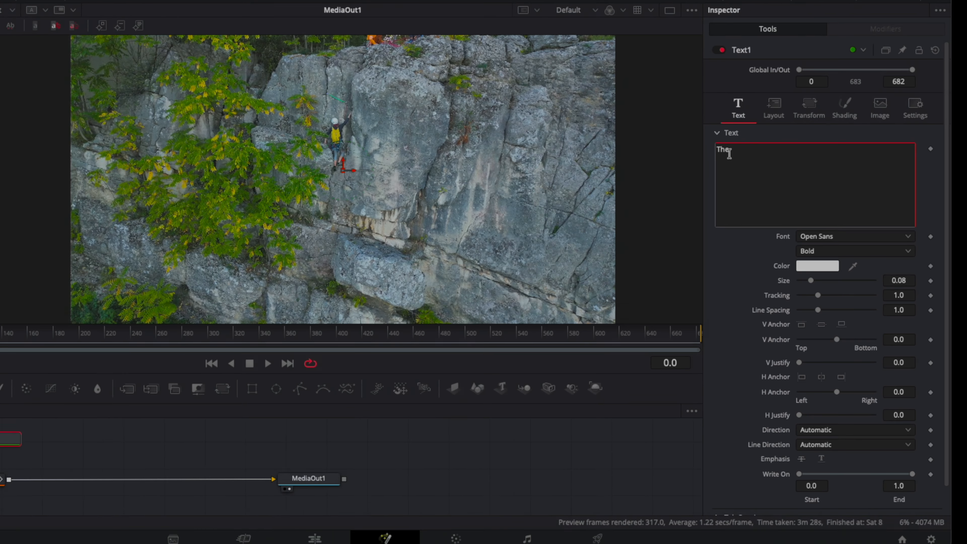
pyautogui.press('Return')
pyautogui.write("Climber's")
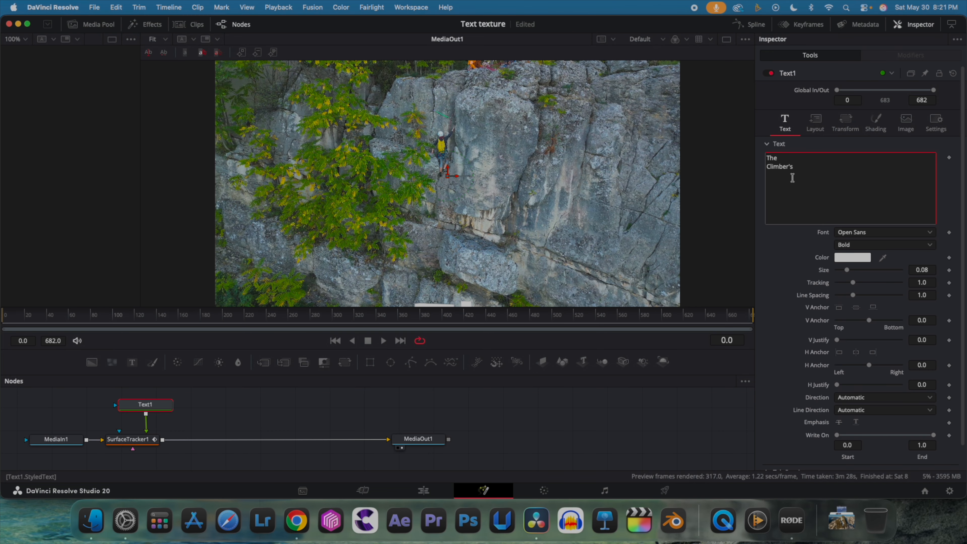
pyautogui.click(313, 382)
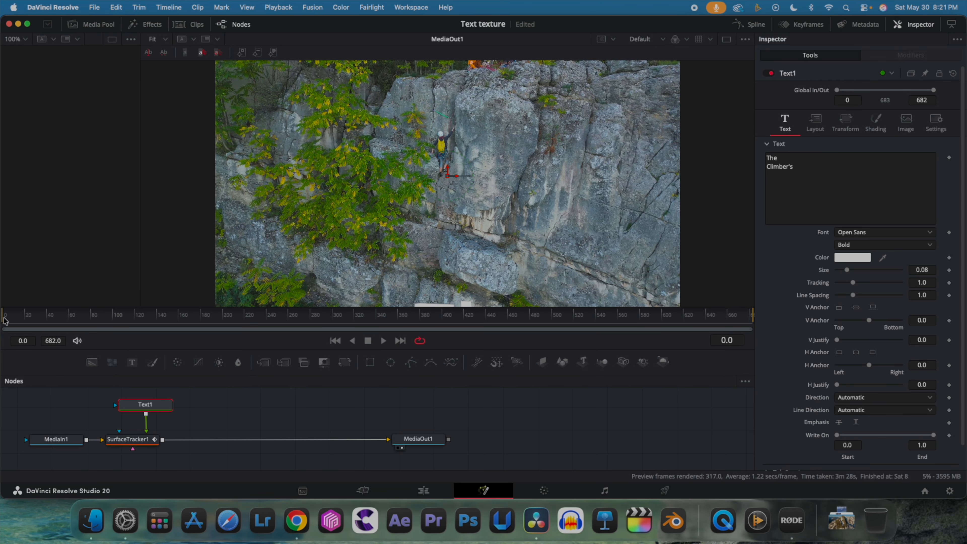
# At frame 202, move the text up the cliff face by setting its layout Center to X 0.468 and Y 0.694.
pyautogui.moveTo(5, 321); pyautogui.dragTo(177, 330)
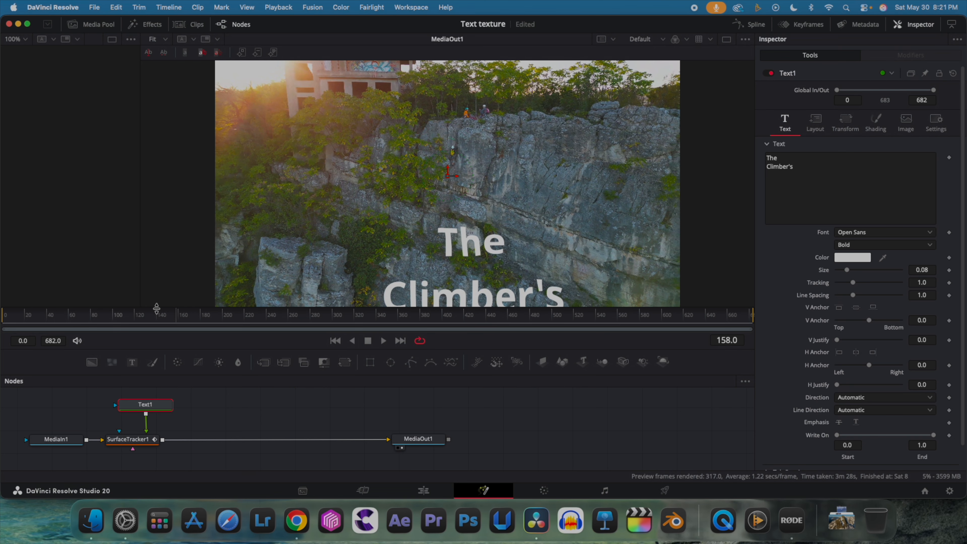
pyautogui.moveTo(177, 318); pyautogui.dragTo(227, 317)
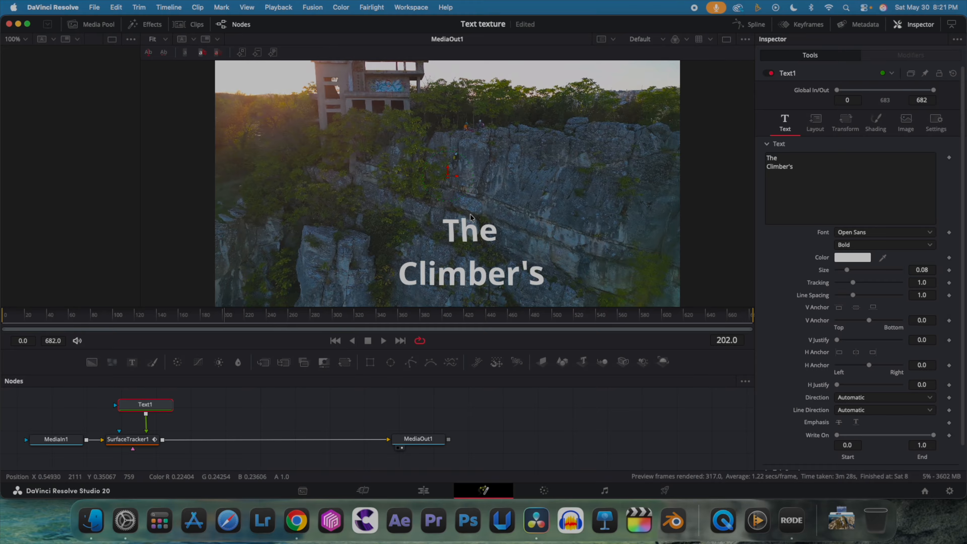
pyautogui.click(816, 133)
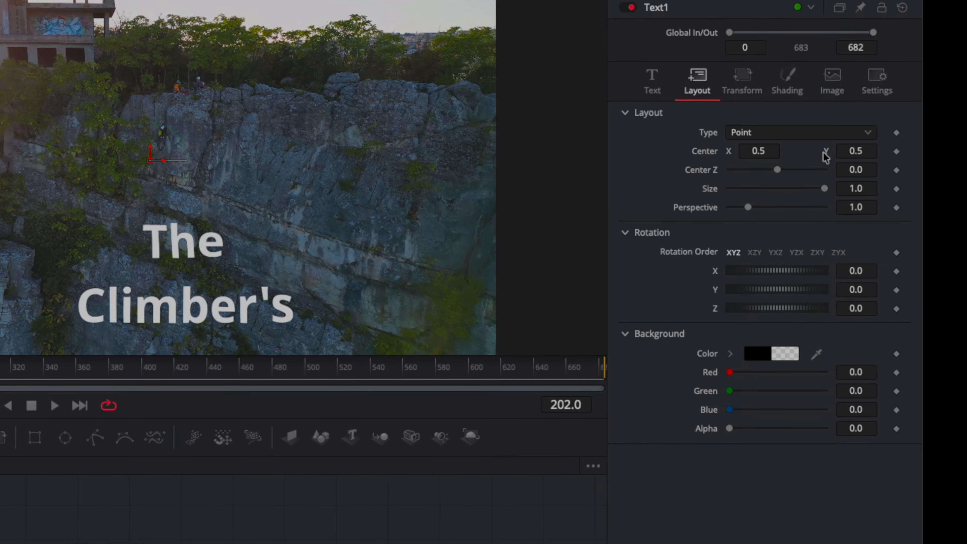
pyautogui.moveTo(911, 167)
pyautogui.mouseDown()
pyautogui.moveTo(848, 151)
pyautogui.moveTo(916, 151)
pyautogui.moveTo(899, 156)
pyautogui.mouseUp()
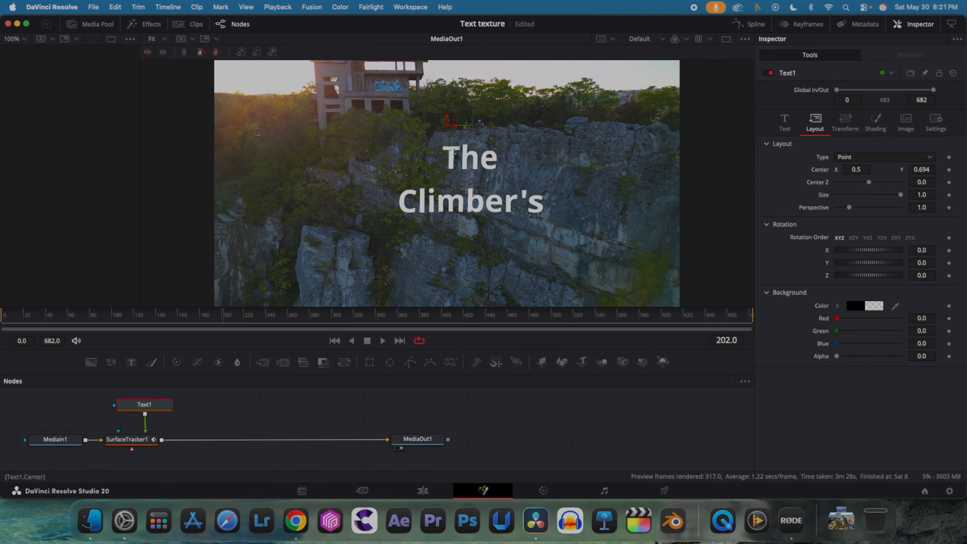
pyautogui.moveTo(786, 156); pyautogui.dragTo(775, 156)
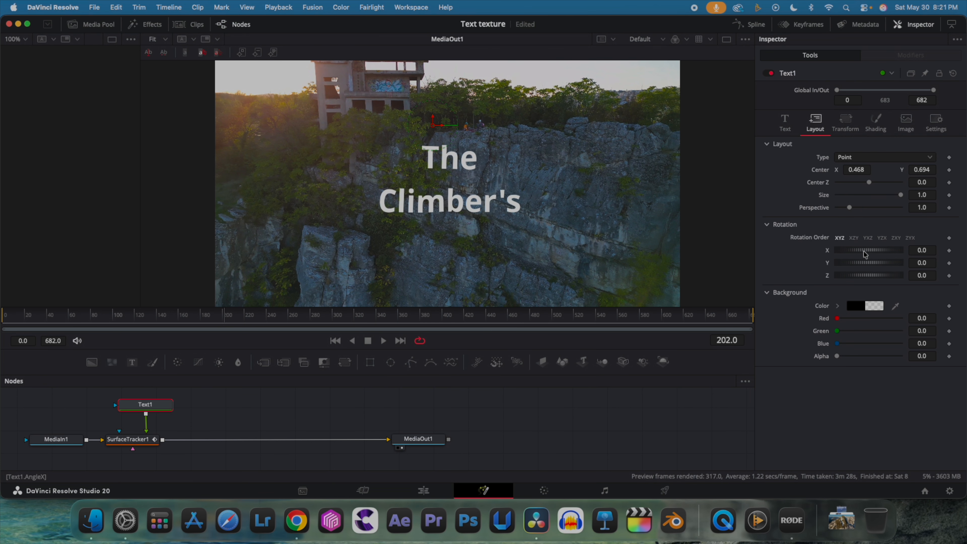
# Rotate the Text1 layout to 8.4 on Y and -14.4 on Z to match the slope of the cliff face.
pyautogui.moveTo(921, 262); pyautogui.dragTo(921, 260)
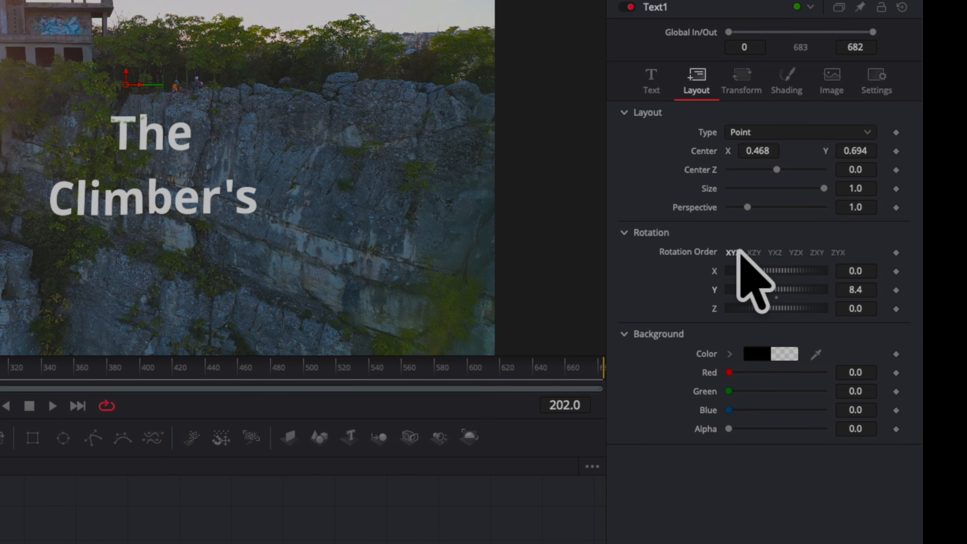
pyautogui.moveTo(857, 309); pyautogui.dragTo(802, 309)
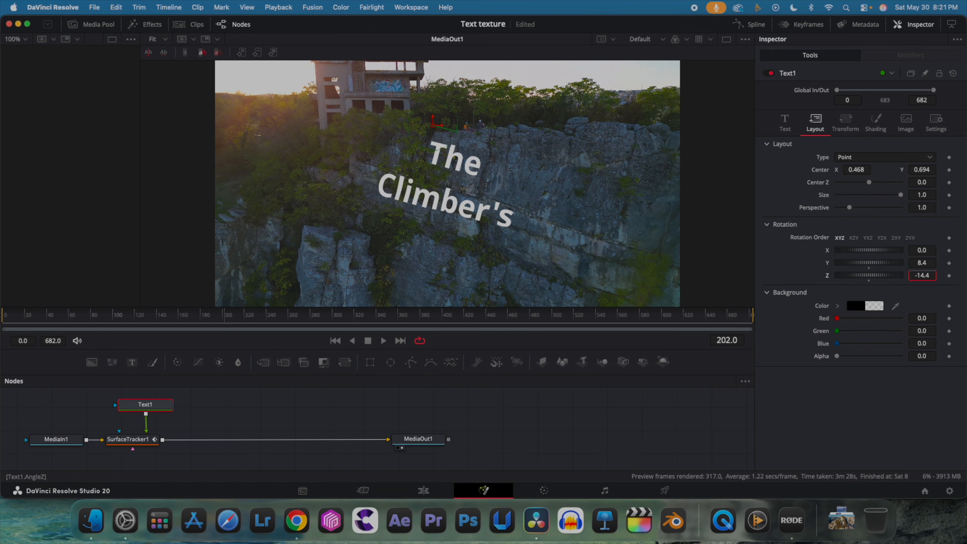
# Enlarge the title to a text Size of 0.0906 and lower its layout Center Y to 0.682.
pyautogui.click(785, 123)
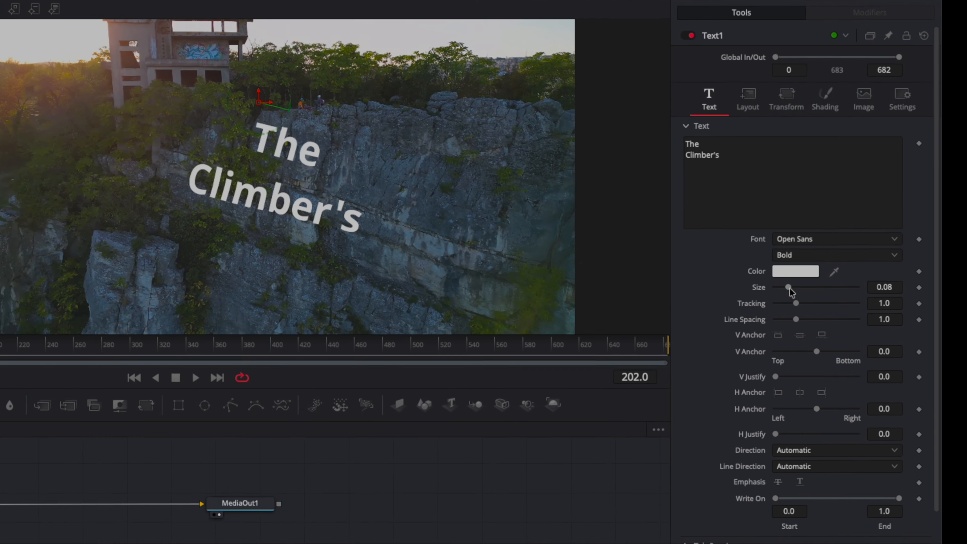
pyautogui.moveTo(790, 291); pyautogui.dragTo(748, 314)
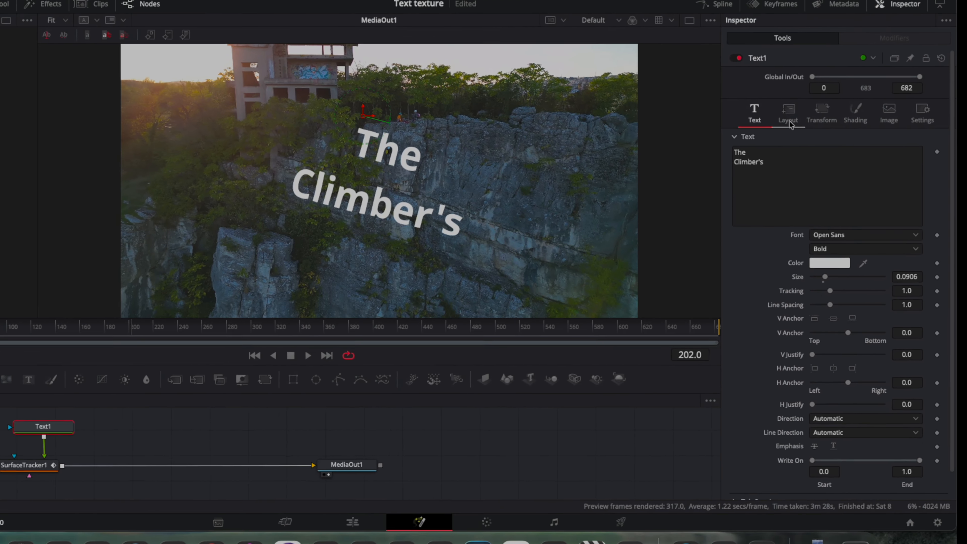
pyautogui.click(696, 82)
pyautogui.moveTo(922, 172)
pyautogui.mouseDown()
pyautogui.moveTo(931, 173)
pyautogui.moveTo(917, 172)
pyautogui.mouseUp()
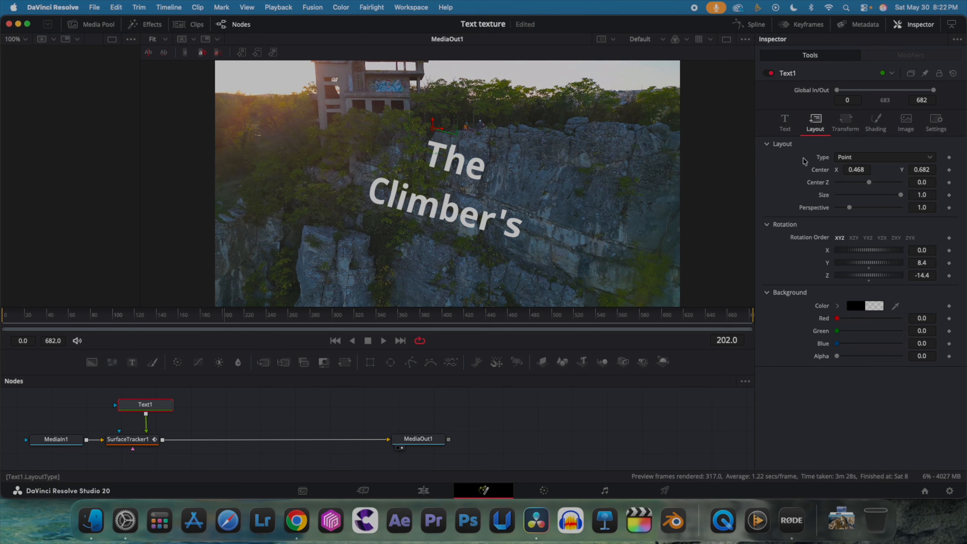
# Set the text Size to 0.1142 and Line Spacing to 0.724, and scrub the clip to check the tracked title, stopping at frame 194.
pyautogui.click(785, 123)
pyautogui.moveTo(850, 270); pyautogui.dragTo(854, 275)
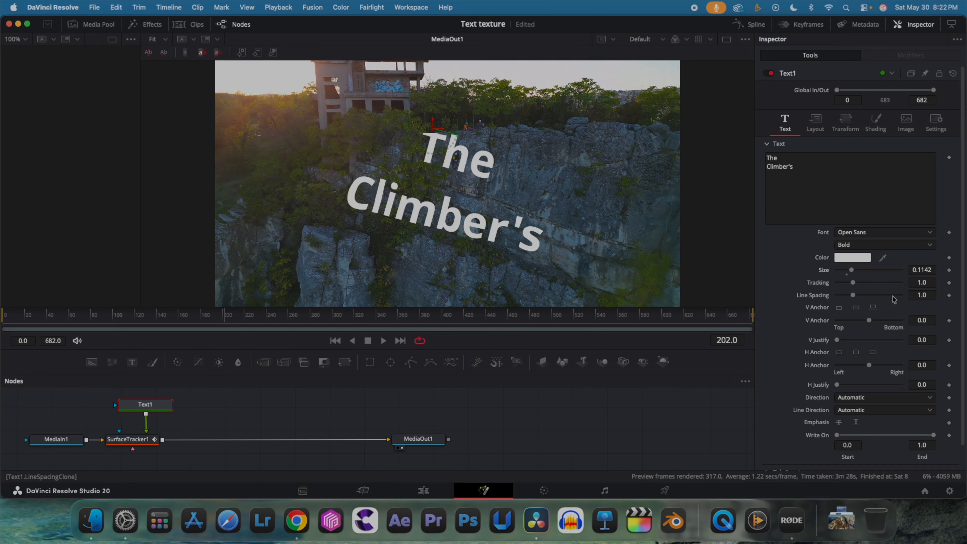
pyautogui.moveTo(853, 299); pyautogui.dragTo(849, 299)
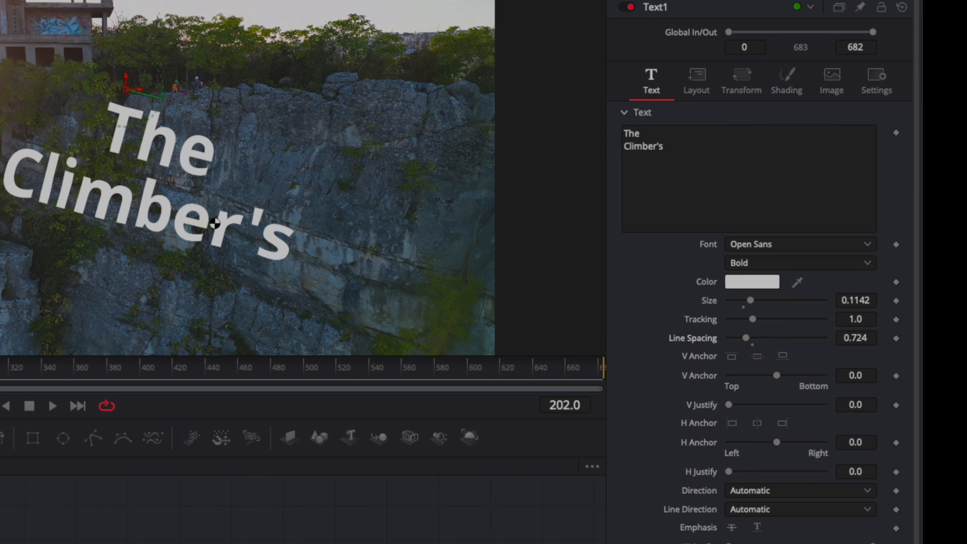
pyautogui.moveTo(24, 343); pyautogui.dragTo(393, 333)
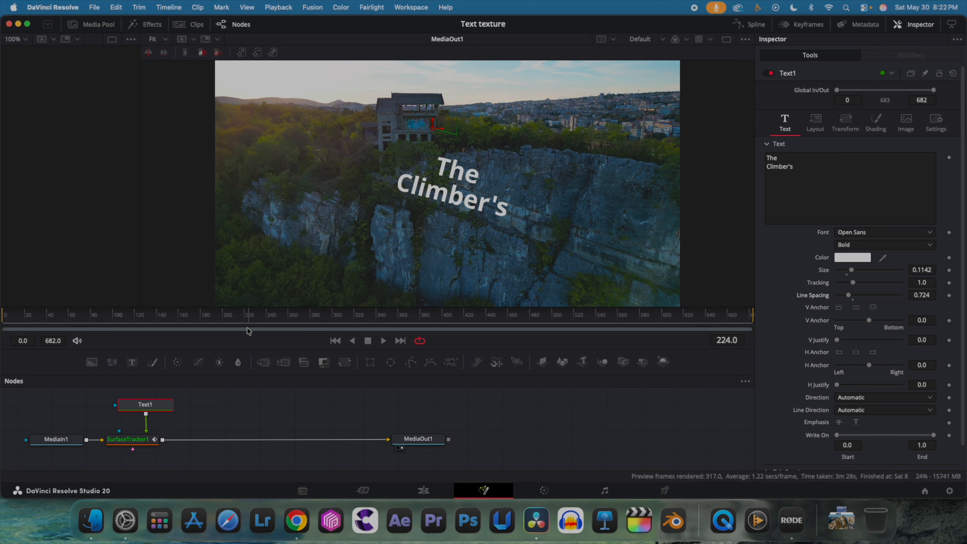
pyautogui.moveTo(248, 331); pyautogui.dragTo(217, 331)
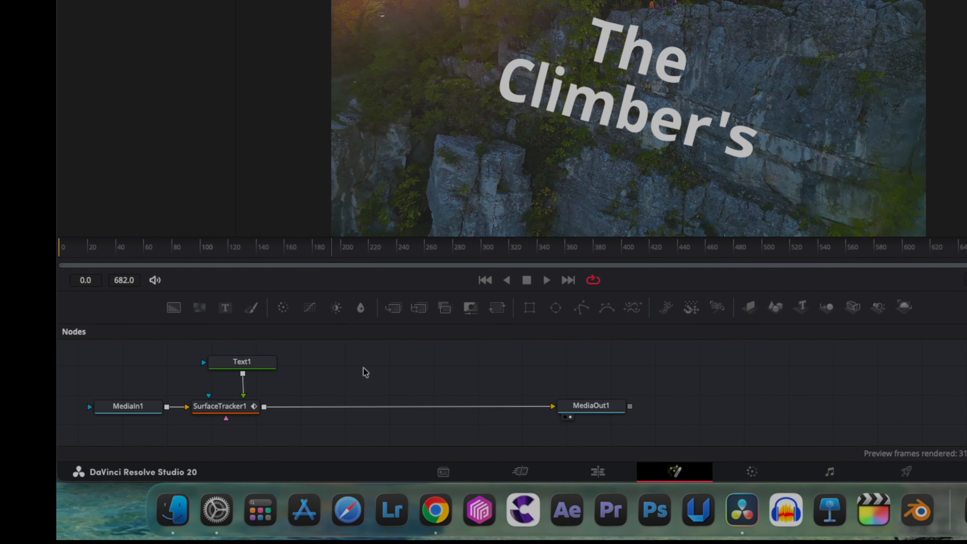
# Add a Merge node and insert it on the connection between SurfaceTracker1 and MediaOut1.
pyautogui.scroll(-2, 474, 391)
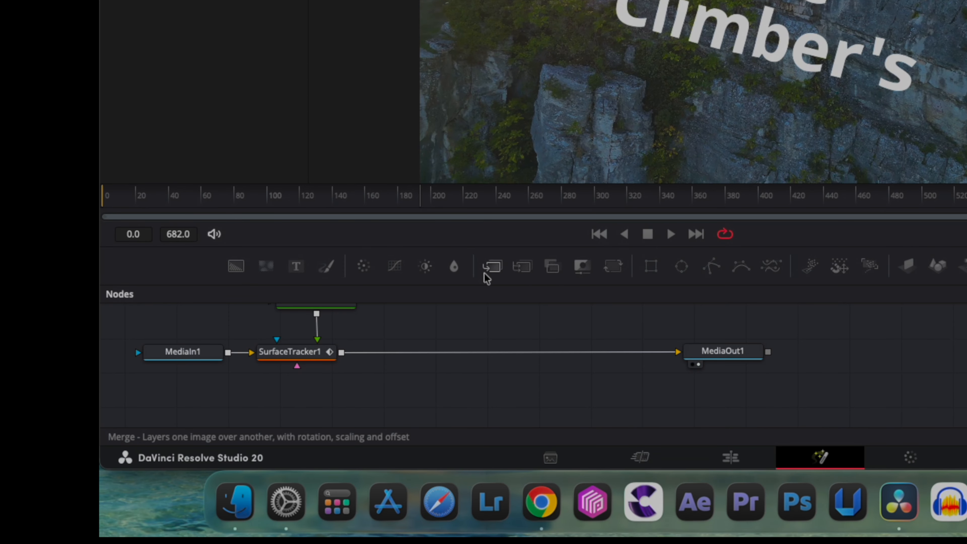
pyautogui.click(491, 267)
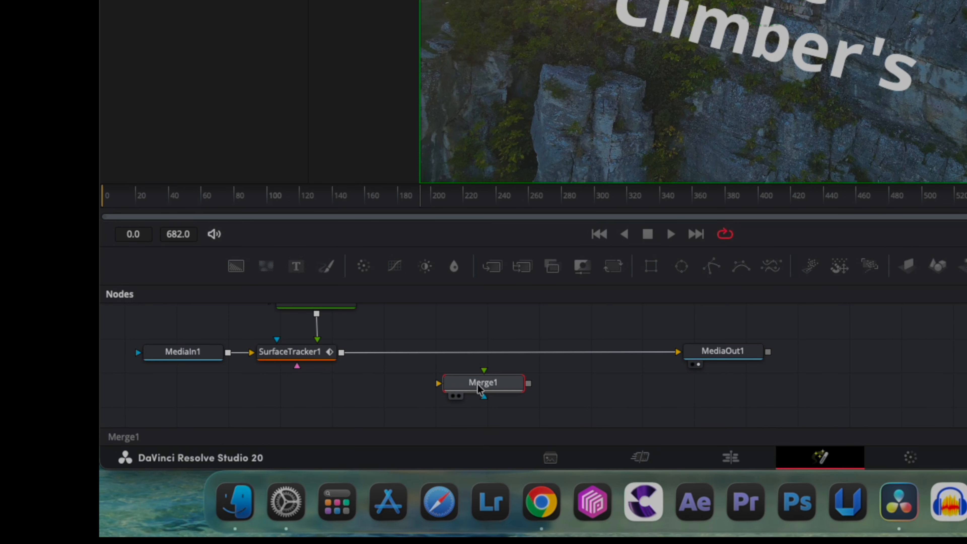
pyautogui.moveTo(478, 388); pyautogui.dragTo(475, 362)
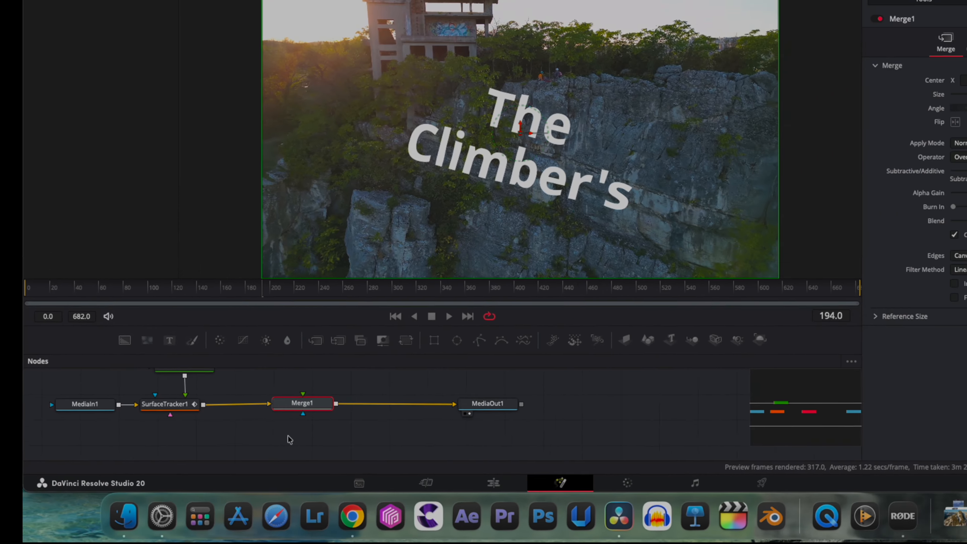
pyautogui.click(236, 432)
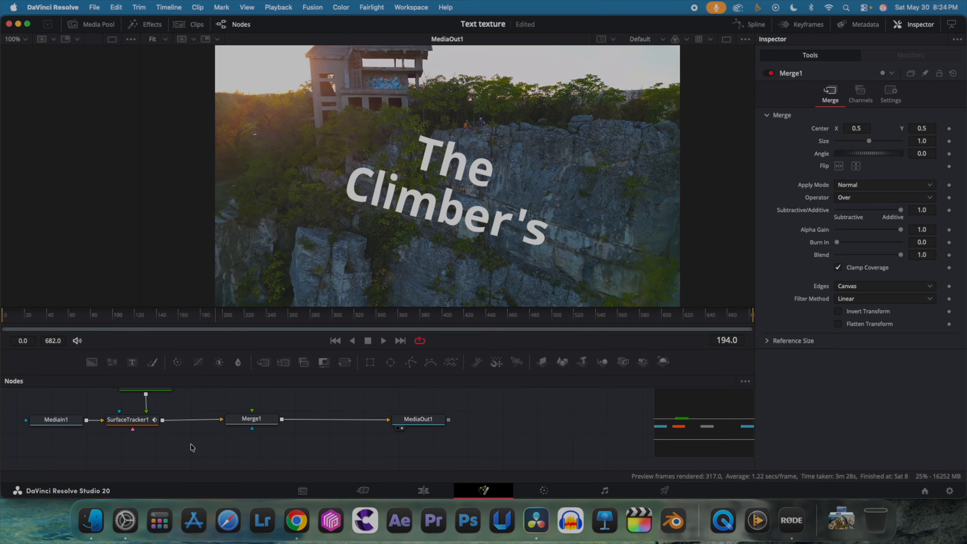
# Add a Luma Keyer below SurfaceTracker1, feed MediaIn1 into its input, and connect its output to the green foreground input of Merge1.
pyautogui.hotkey('shift', 'space')
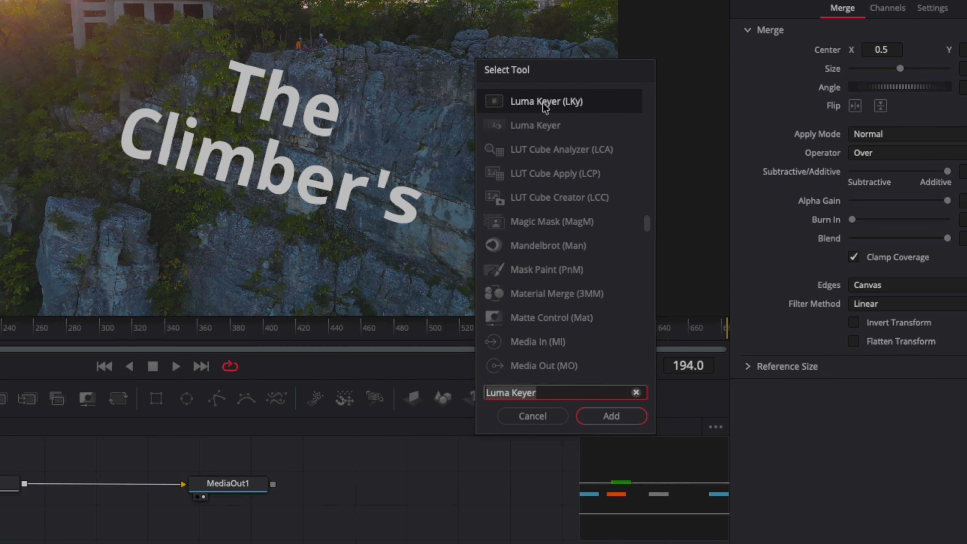
pyautogui.doubleClick(545, 108)
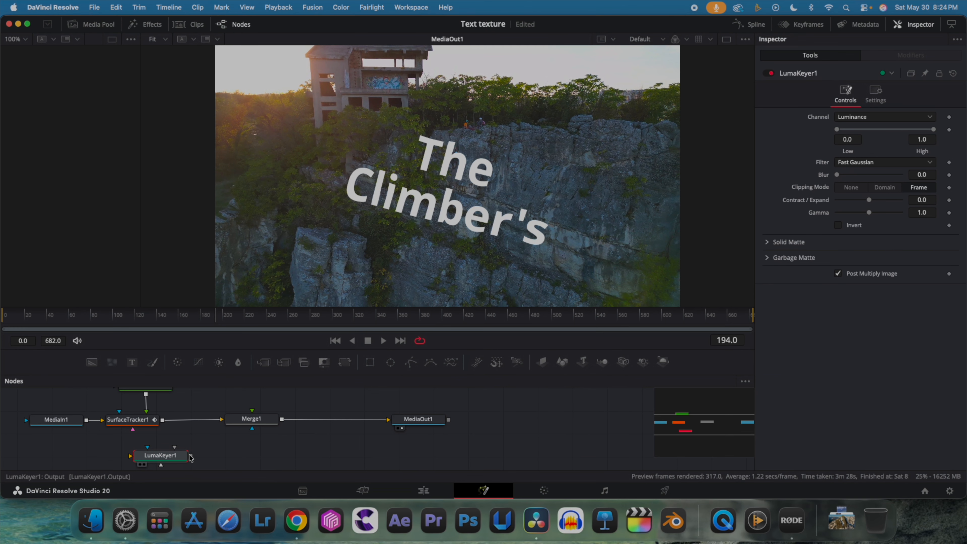
pyautogui.moveTo(192, 456); pyautogui.dragTo(251, 423)
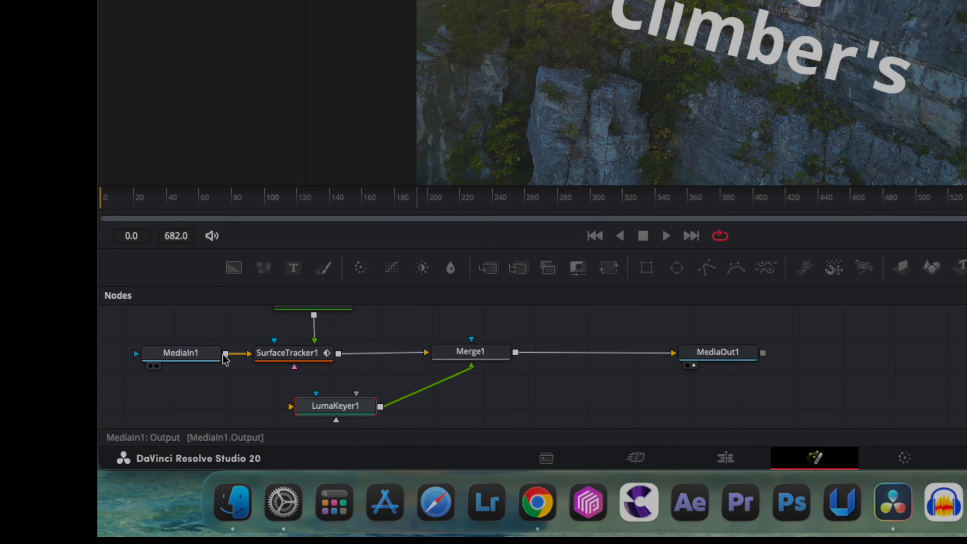
pyautogui.moveTo(225, 353); pyautogui.dragTo(293, 408)
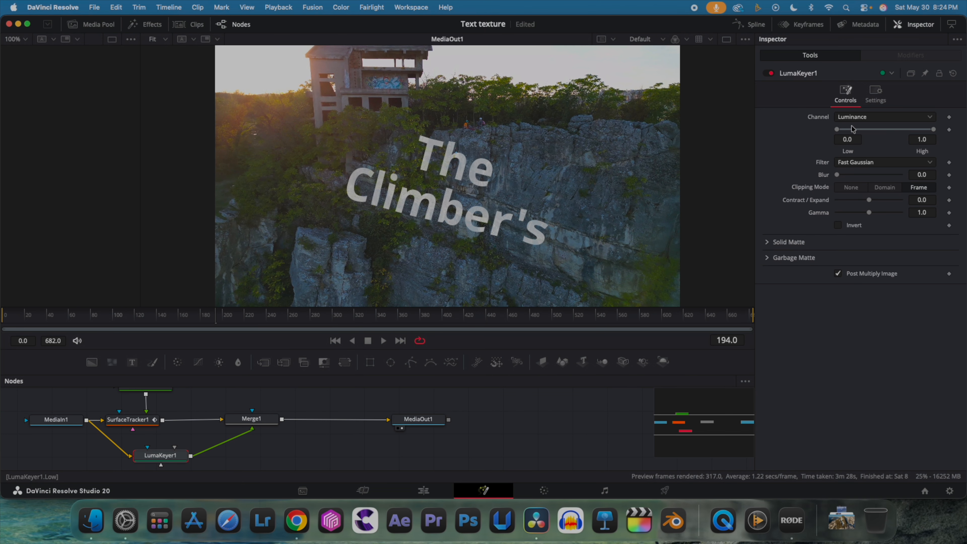
# Adjust the LumaKeyer1 luminance range to Low 0.156 and High 0.661 so that rock texture shows over the title.
pyautogui.moveTo(839, 131); pyautogui.dragTo(857, 132)
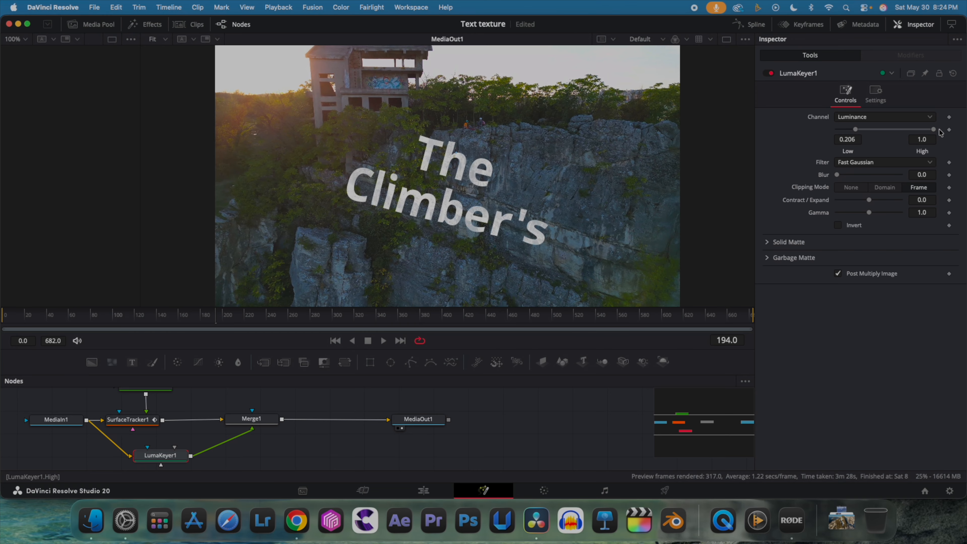
pyautogui.moveTo(926, 132); pyautogui.dragTo(851, 131)
pyautogui.moveTo(894, 131); pyautogui.dragTo(904, 131)
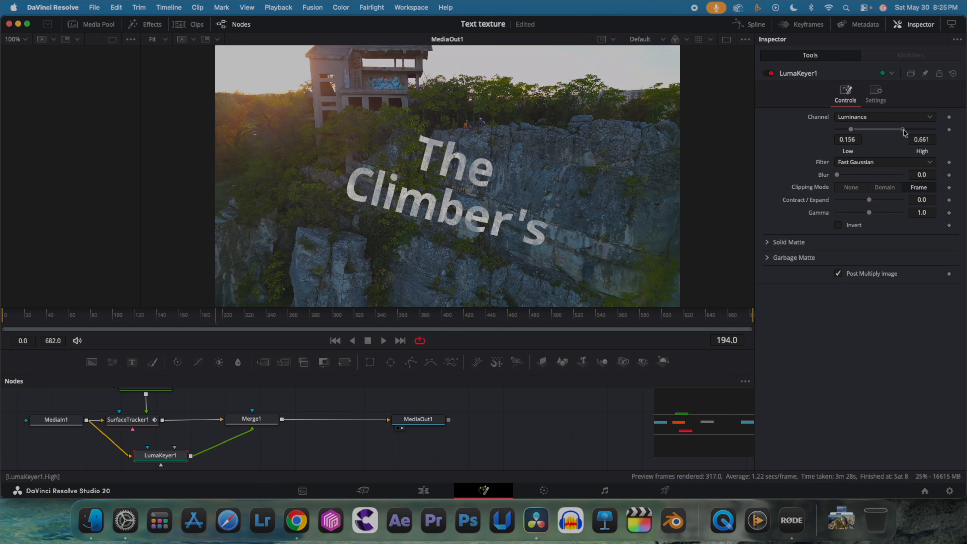